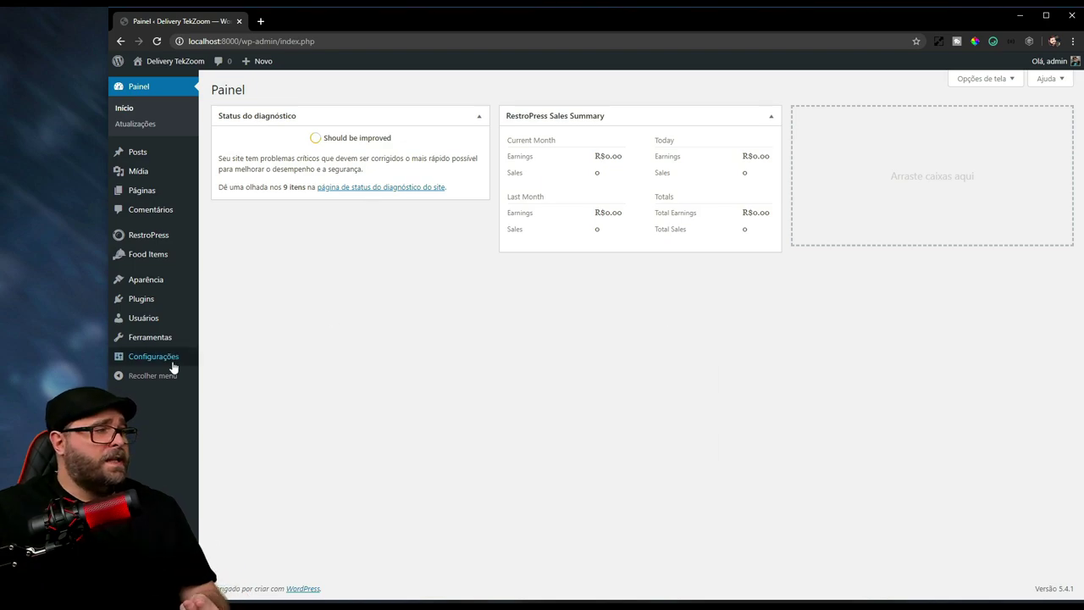
Step: Check the site language options in the WordPress general settings, keeping Português do Brasil as the selected language
{"action": "mouse_move", "coordinate": [172, 363]}
{"action": "left_click", "coordinate": [218, 365]}
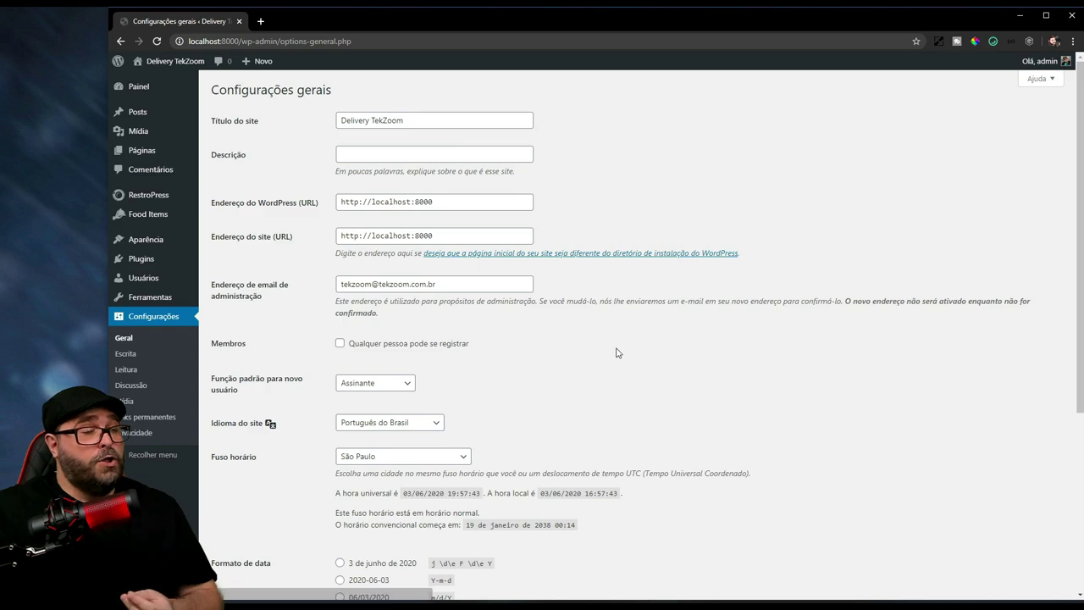
{"action": "scroll", "coordinate": [615, 352], "scroll_direction": "down", "scroll_amount": 1}
{"action": "left_click", "coordinate": [418, 366]}
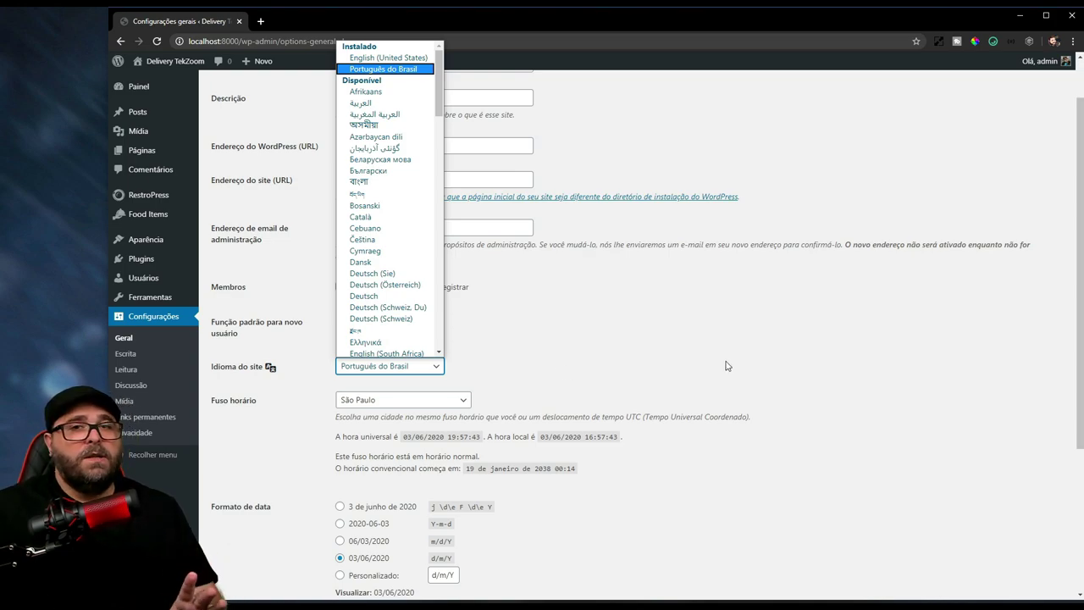
{"action": "left_click", "coordinate": [782, 343]}
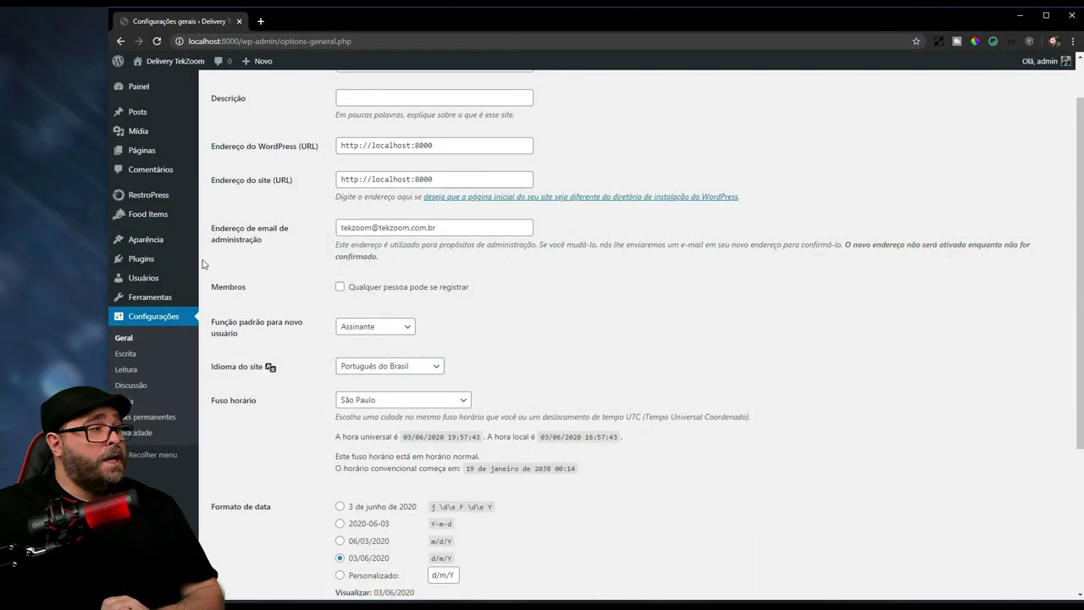
Step: Search the plugins available to add for "loco" and install and activate Loco Translate
{"action": "mouse_move", "coordinate": [170, 262]}
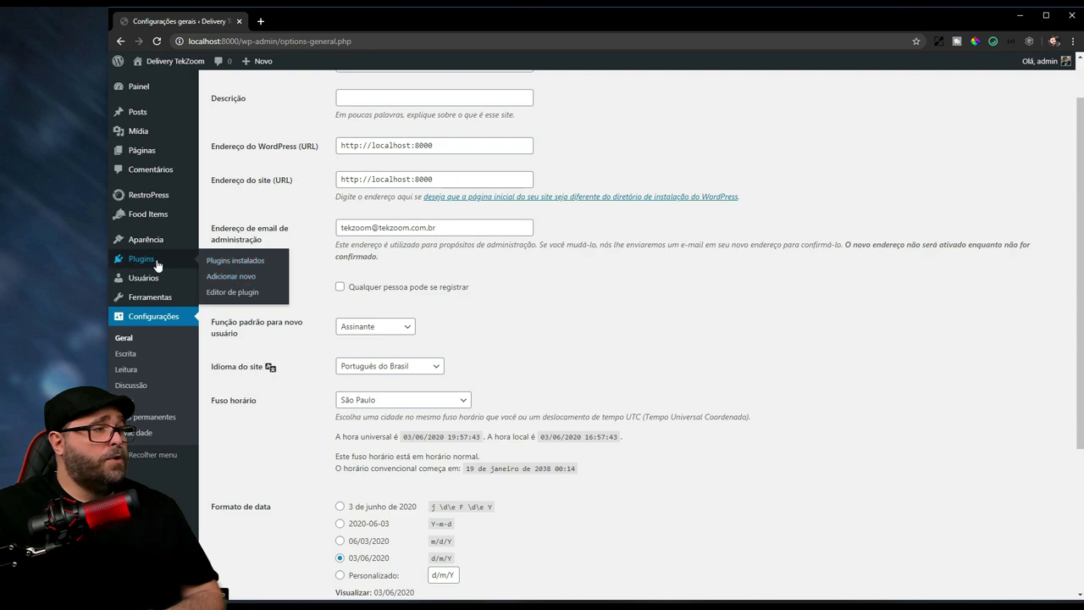
{"action": "left_click", "coordinate": [245, 280]}
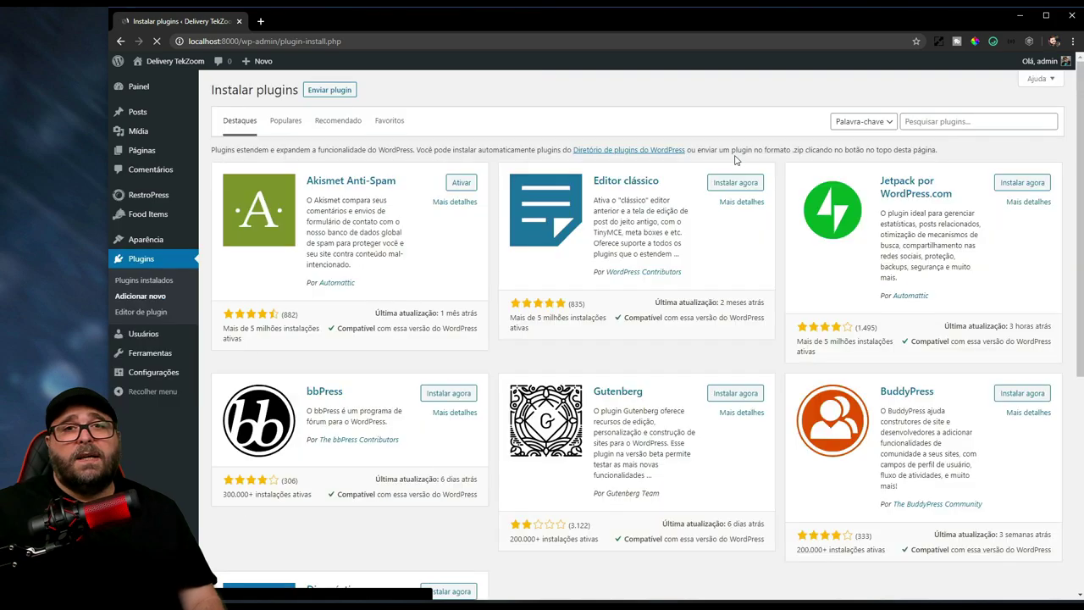
{"action": "left_click", "coordinate": [914, 123]}
{"action": "type", "text": "loc"}
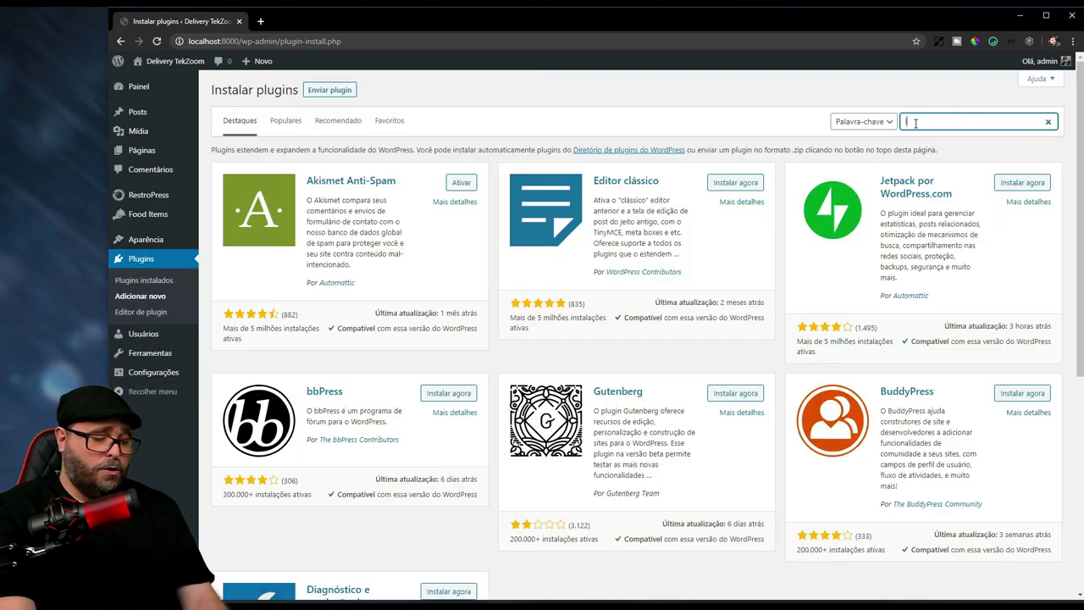
{"action": "type", "text": "o"}
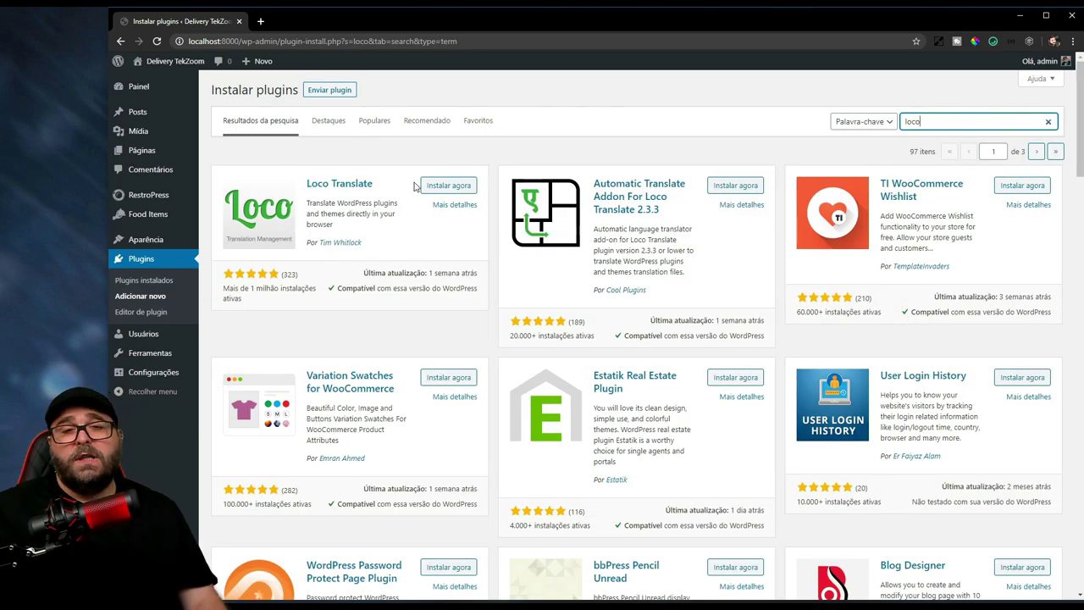
{"action": "left_click", "coordinate": [445, 191]}
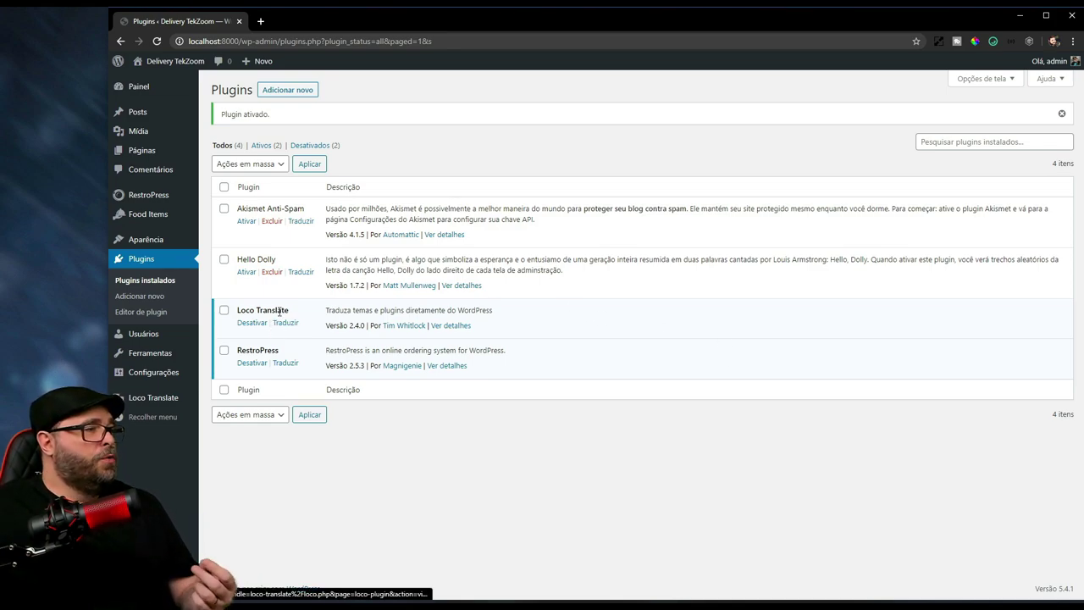
Step: Create a Português do Brasil translation for the RestroPress plugin in Loco Translate, stored in the author location plugins/restropress/languages
{"action": "mouse_move", "coordinate": [161, 407]}
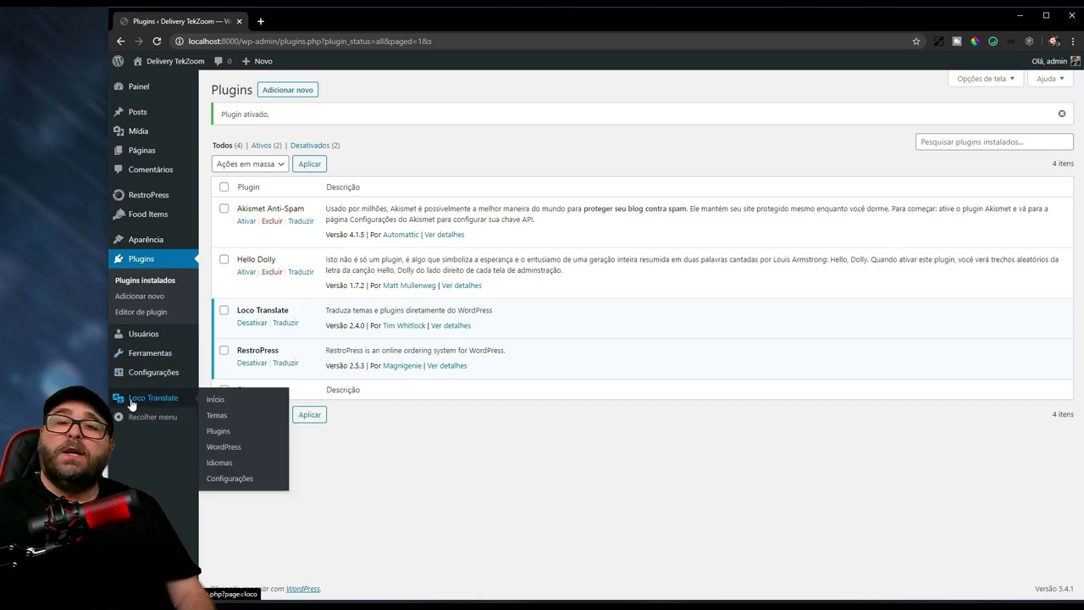
{"action": "left_click", "coordinate": [131, 405]}
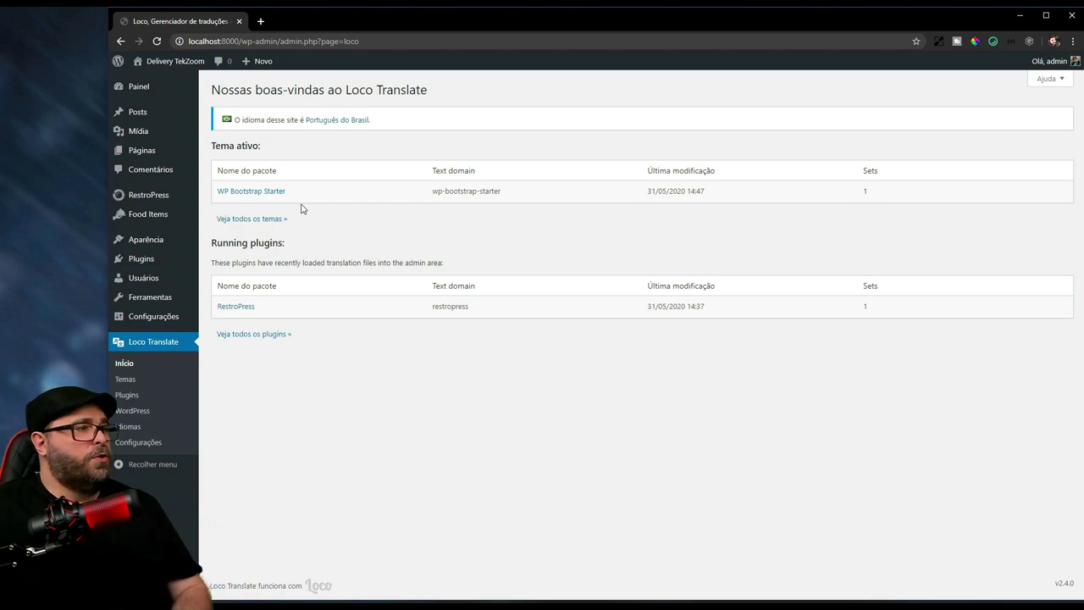
{"action": "left_click", "coordinate": [237, 309]}
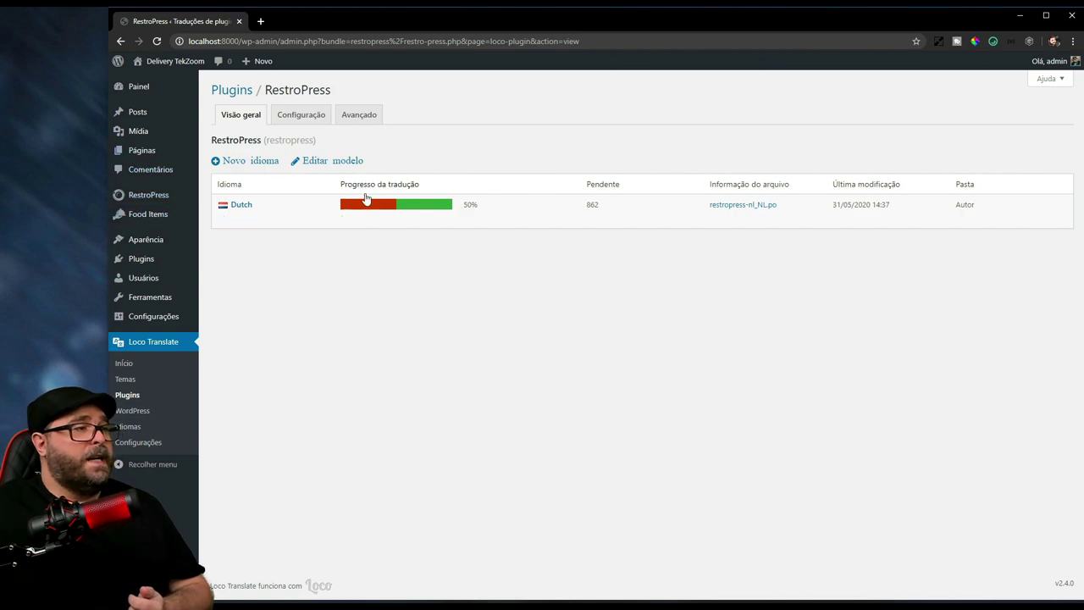
{"action": "left_click", "coordinate": [254, 161]}
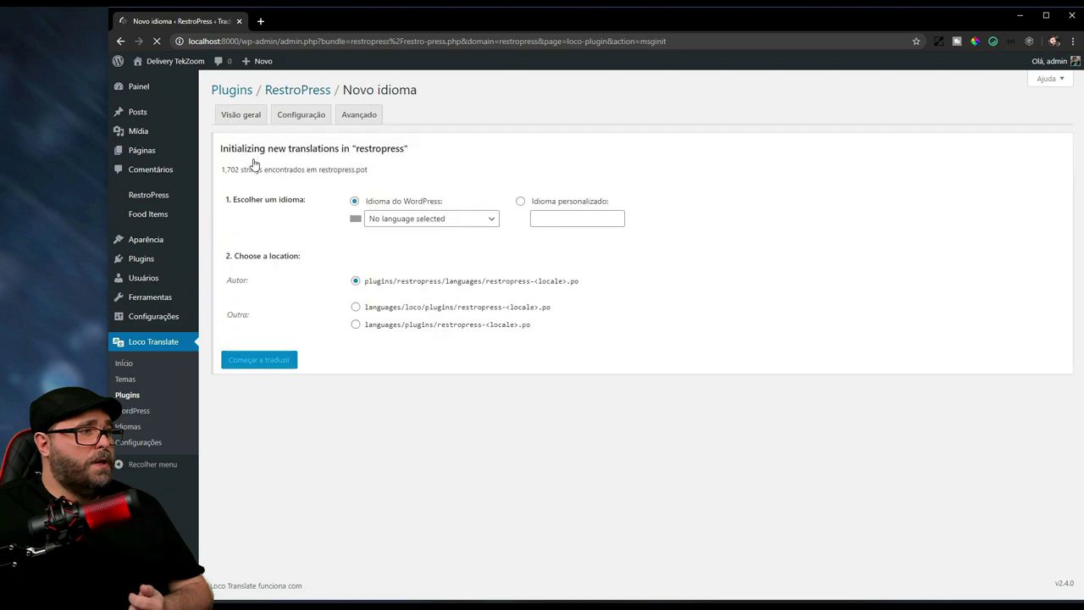
{"action": "left_click", "coordinate": [445, 217]}
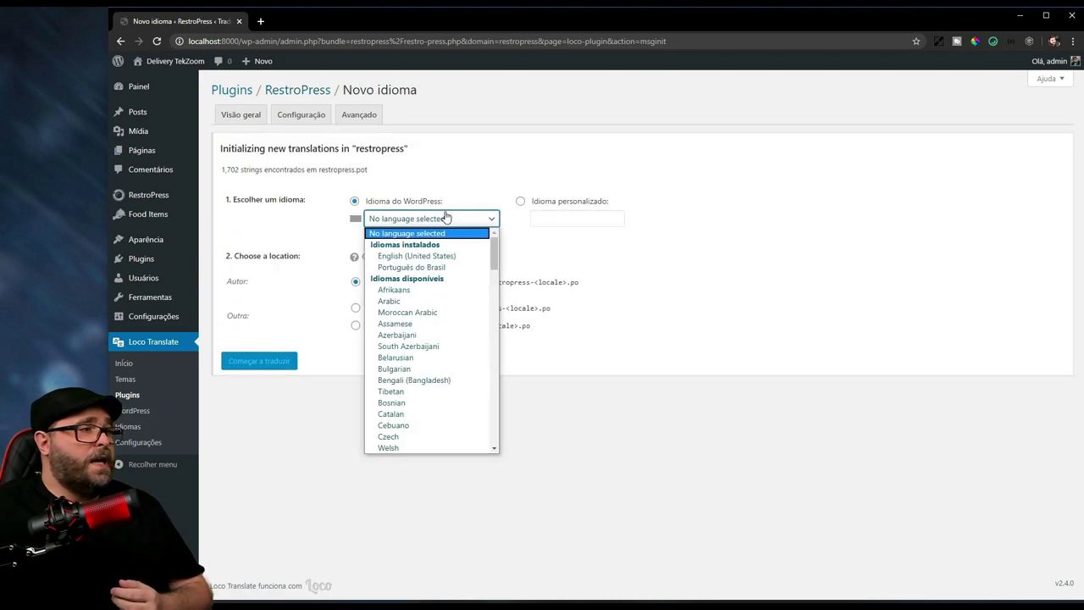
{"action": "left_click", "coordinate": [449, 266]}
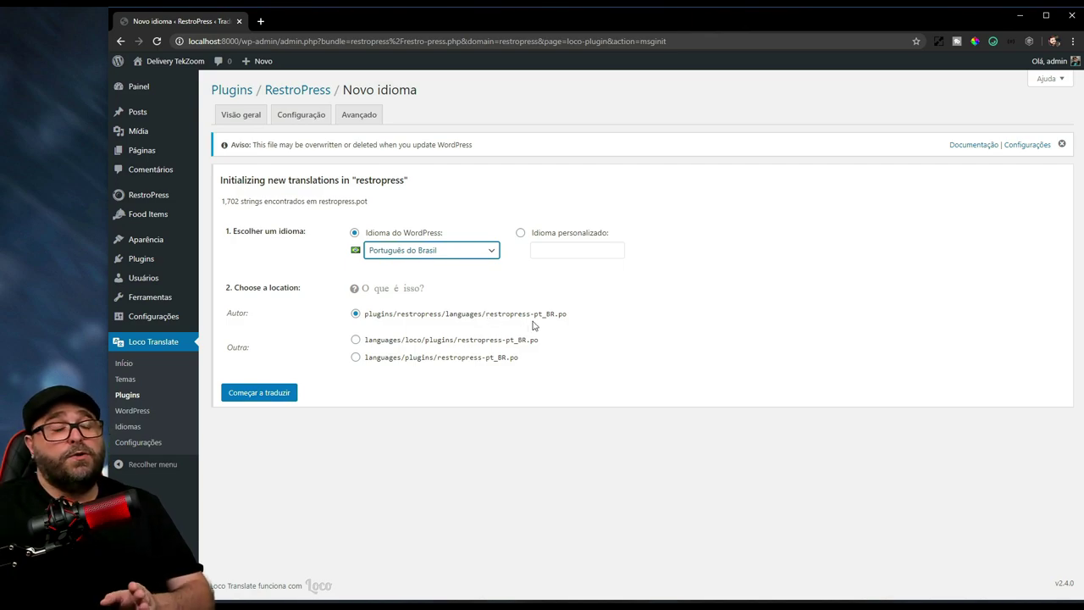
{"action": "left_click", "coordinate": [287, 392]}
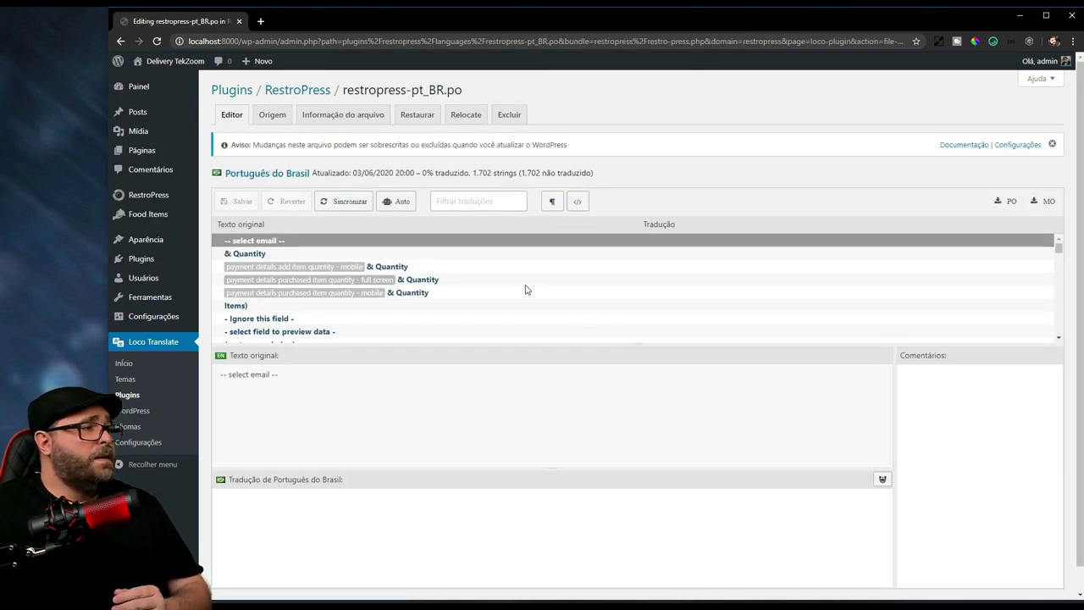
Step: Examine the "& Quantity" and "Items)" source strings and the Portuguese translation field in the editor
{"action": "left_click", "coordinate": [251, 254]}
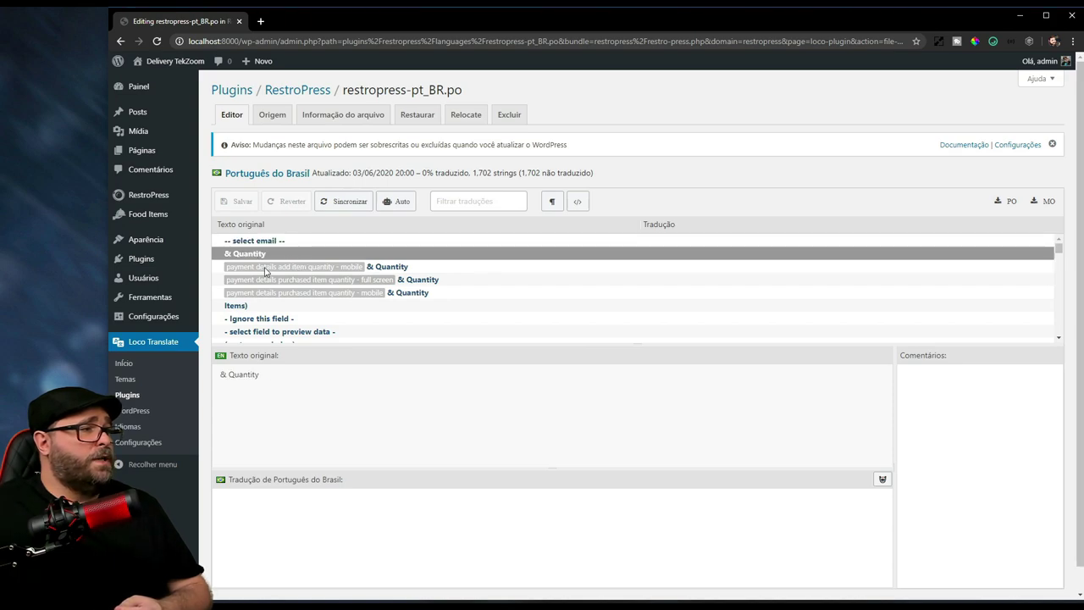
{"action": "left_click", "coordinate": [244, 306]}
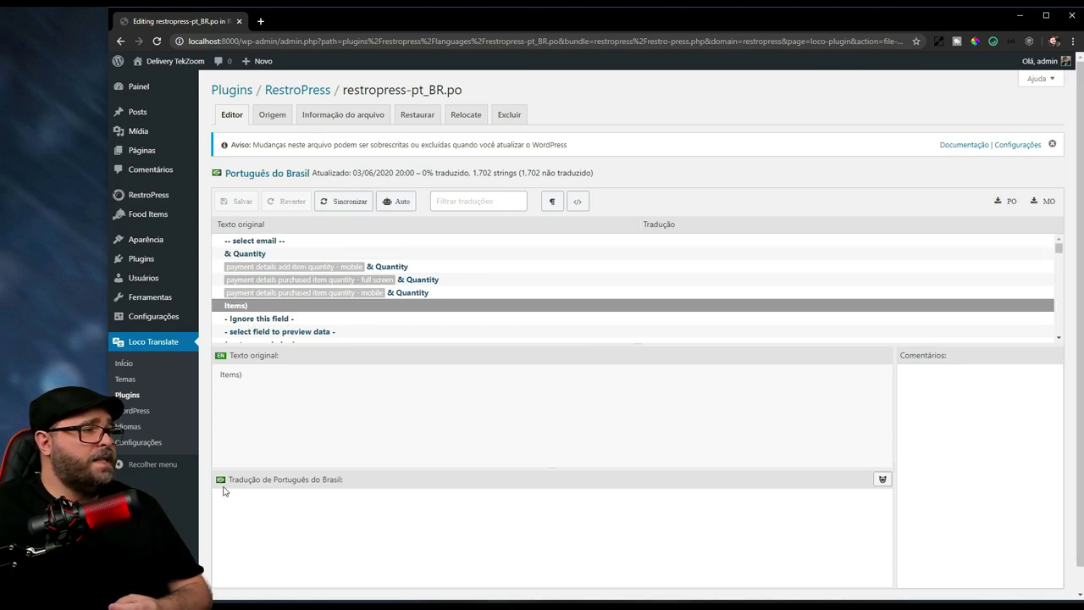
{"action": "left_click", "coordinate": [243, 505]}
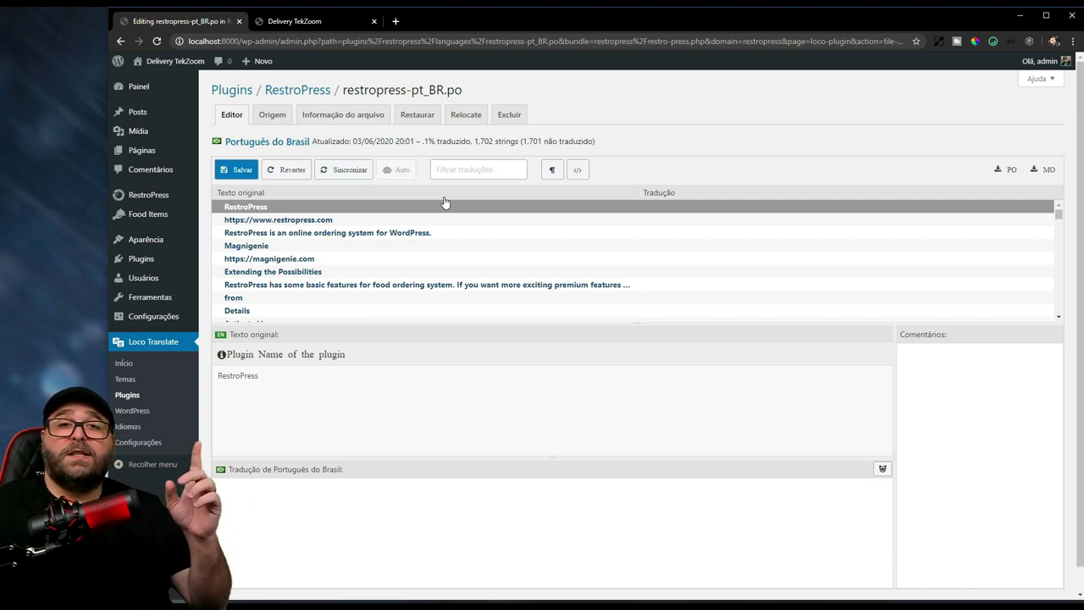
Step: Check the food search placeholder on the Delivery TekZoom site and filter the RestroPress translation strings by "search foo"
{"action": "left_click", "coordinate": [292, 21]}
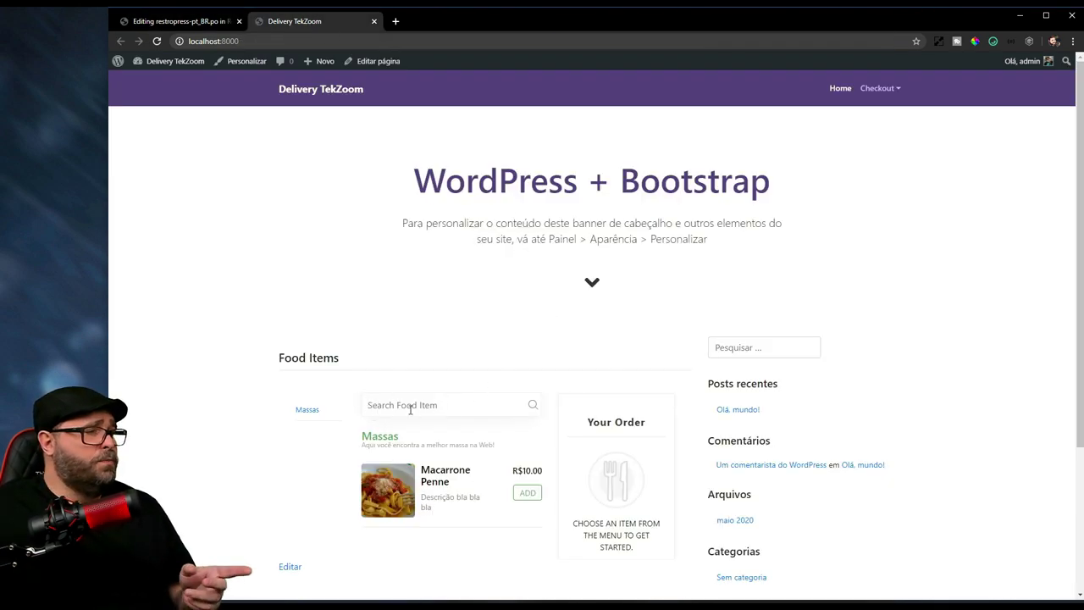
{"action": "left_click", "coordinate": [179, 23]}
{"action": "left_click", "coordinate": [497, 171]}
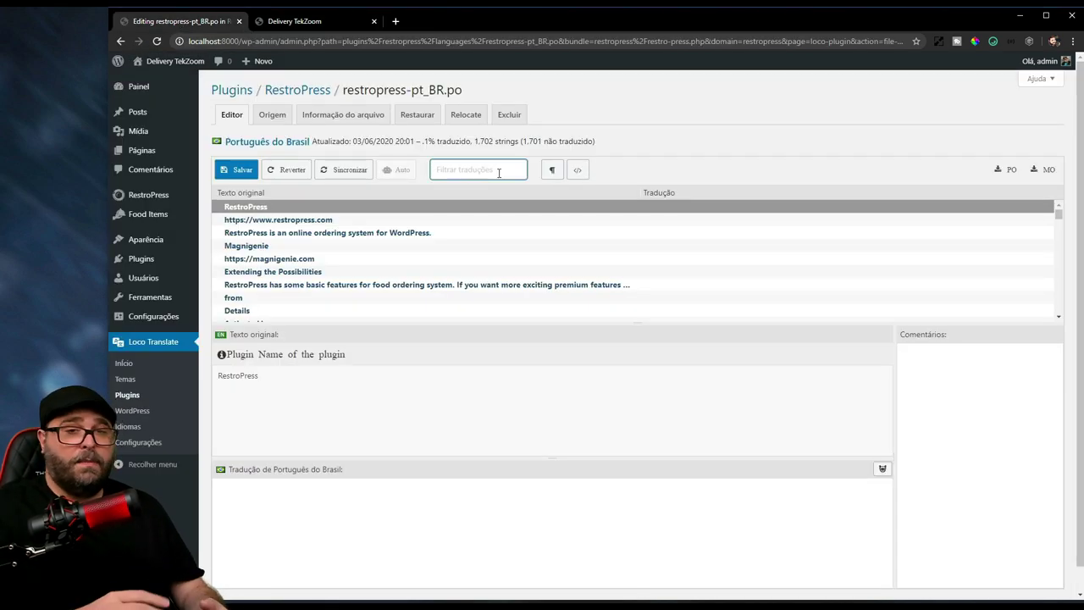
{"action": "type", "text": "searc"}
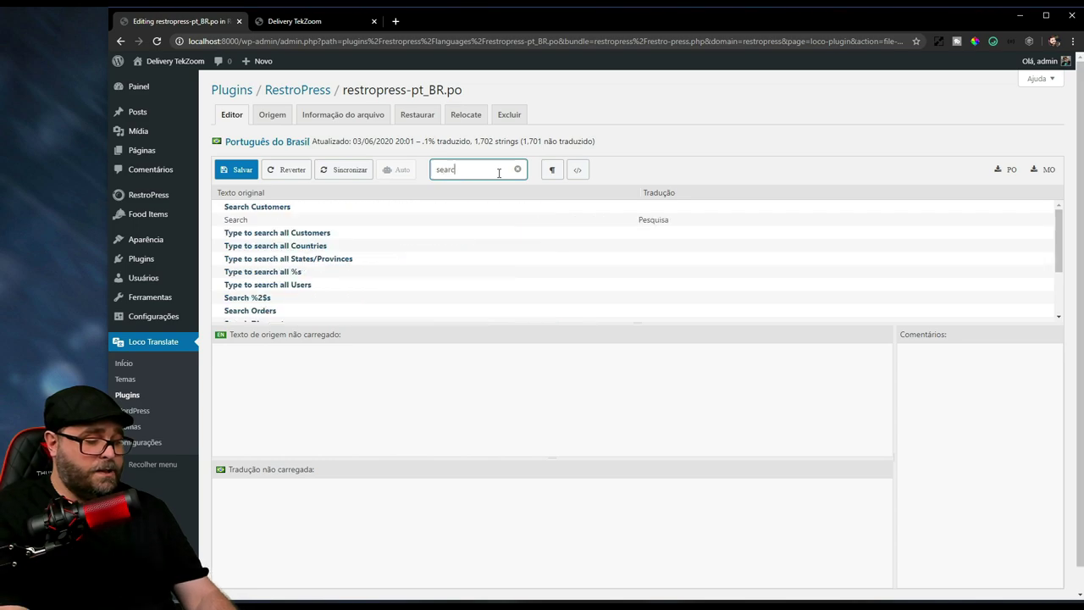
{"action": "type", "text": "h foo"}
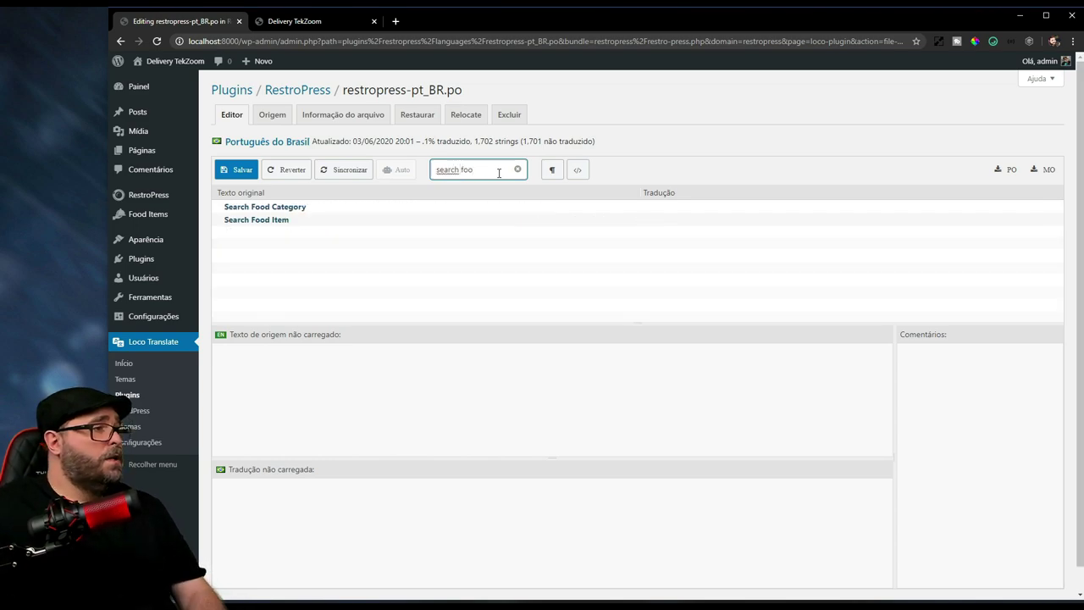
Step: Translate the "Search Food Item" string as "Pesquisar pratos", and save and synchronize the translation file
{"action": "left_click", "coordinate": [259, 221]}
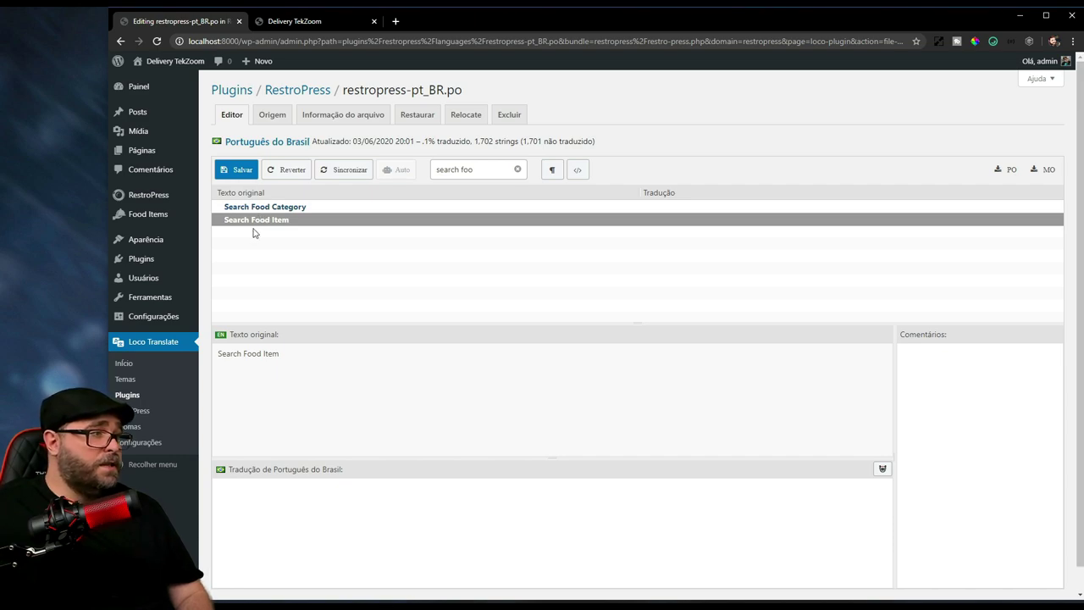
{"action": "left_click", "coordinate": [267, 492]}
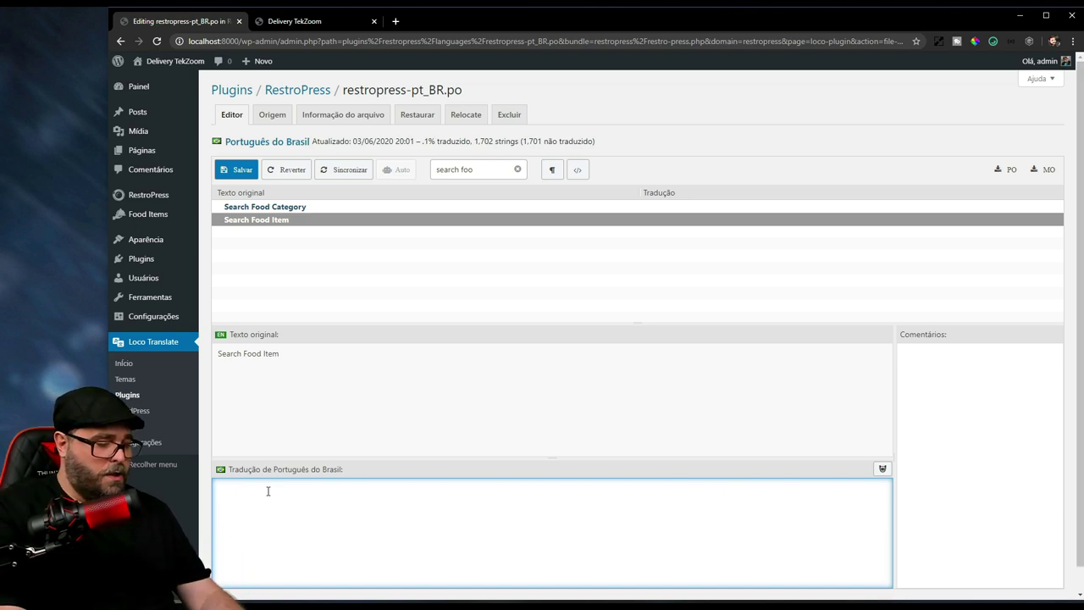
{"action": "type", "text": "Pesquisa"}
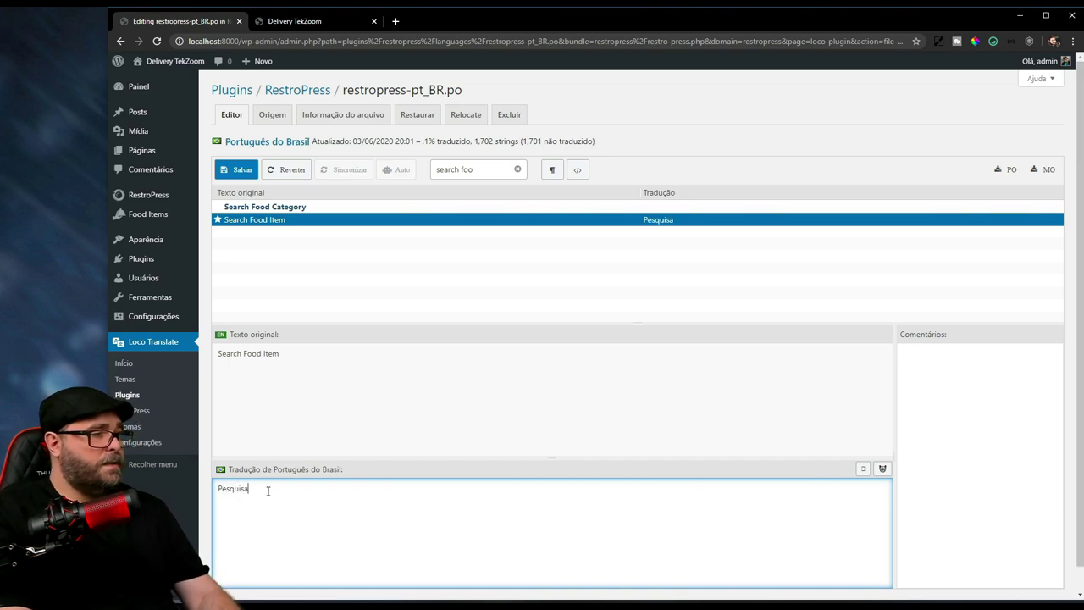
{"action": "type", "text": "r pratos"}
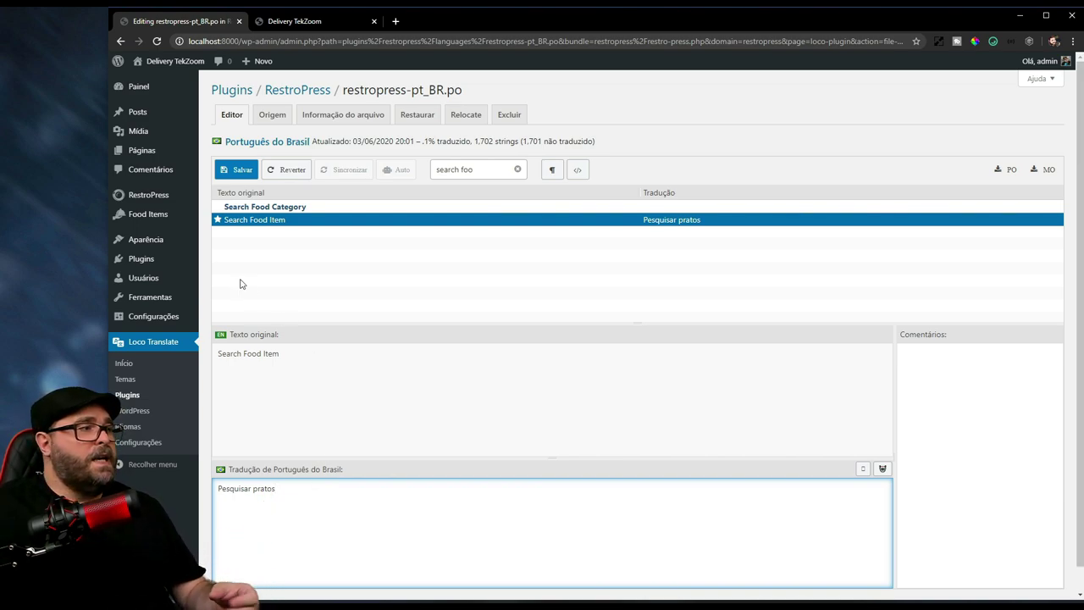
{"action": "left_click", "coordinate": [231, 169]}
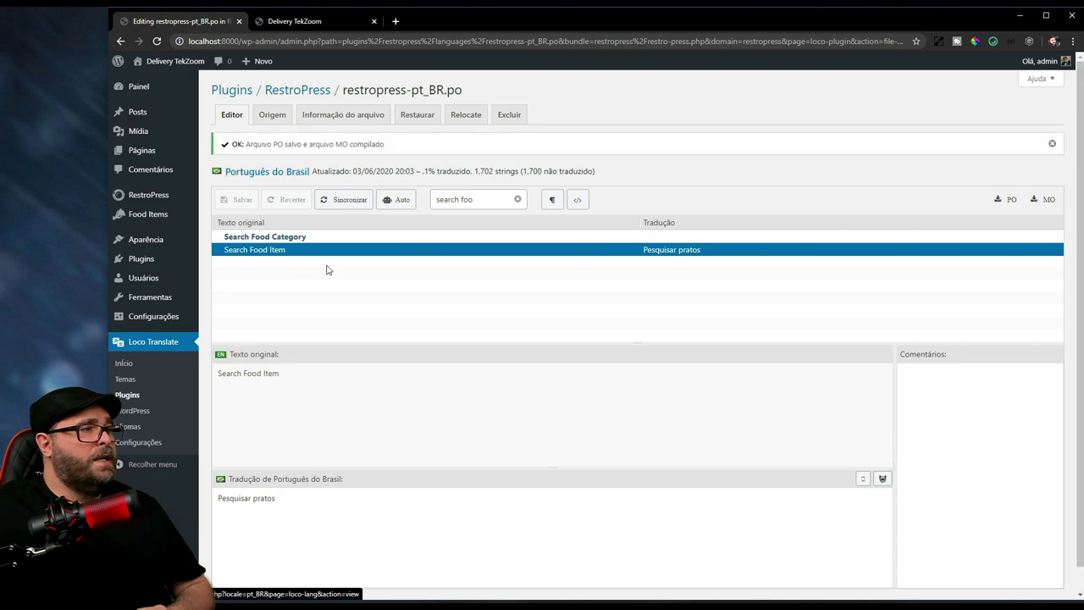
{"action": "left_click", "coordinate": [351, 200]}
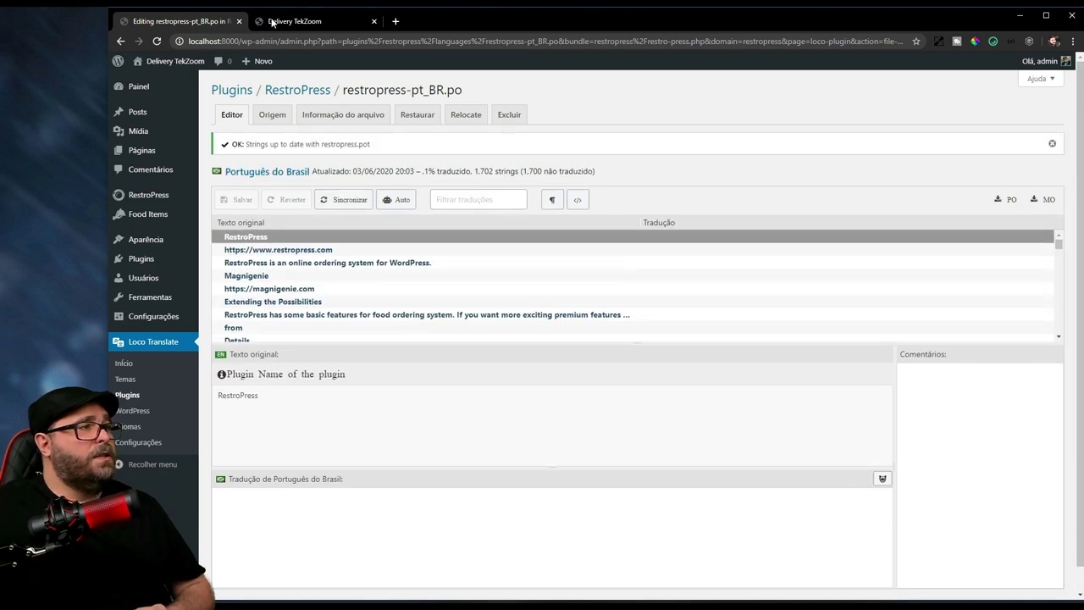
Step: Reload the Delivery TekZoom home page to check the food search placeholder, and return to the translation editor
{"action": "left_click", "coordinate": [279, 21]}
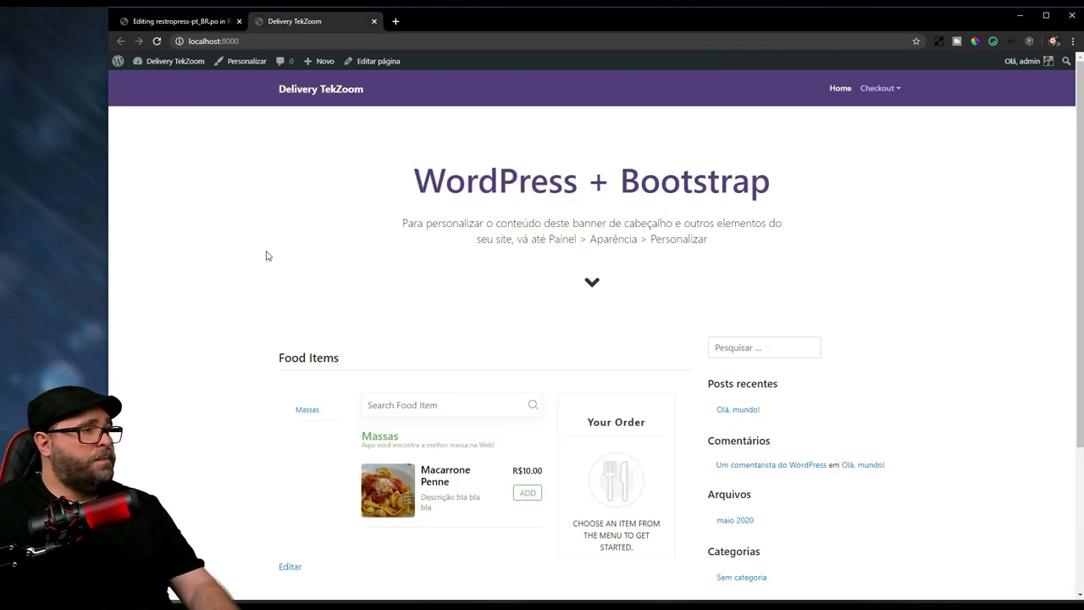
{"action": "key", "text": "F5"}
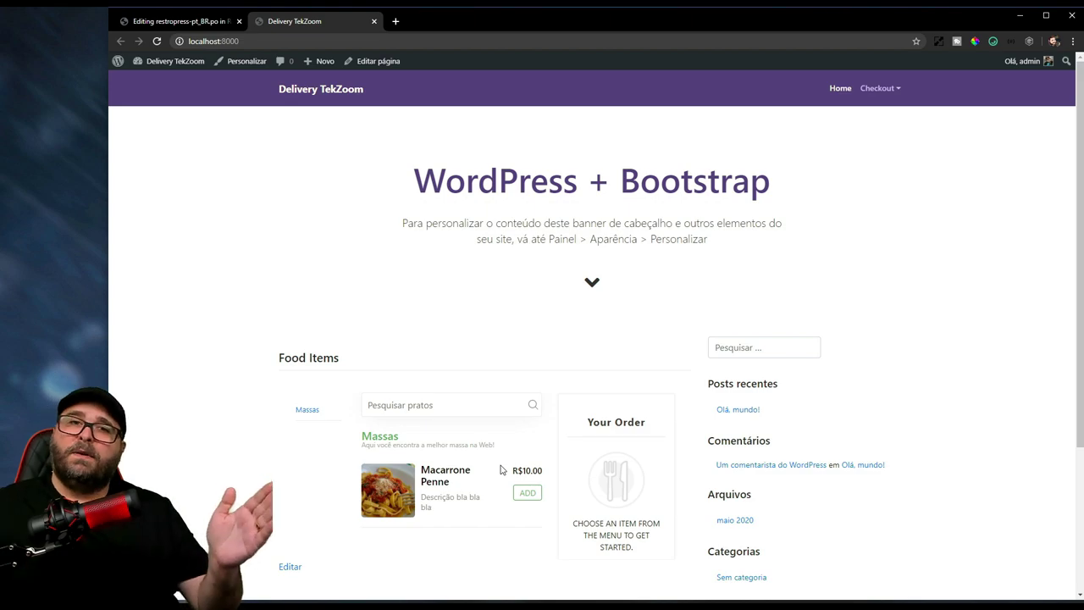
{"action": "left_click", "coordinate": [214, 21]}
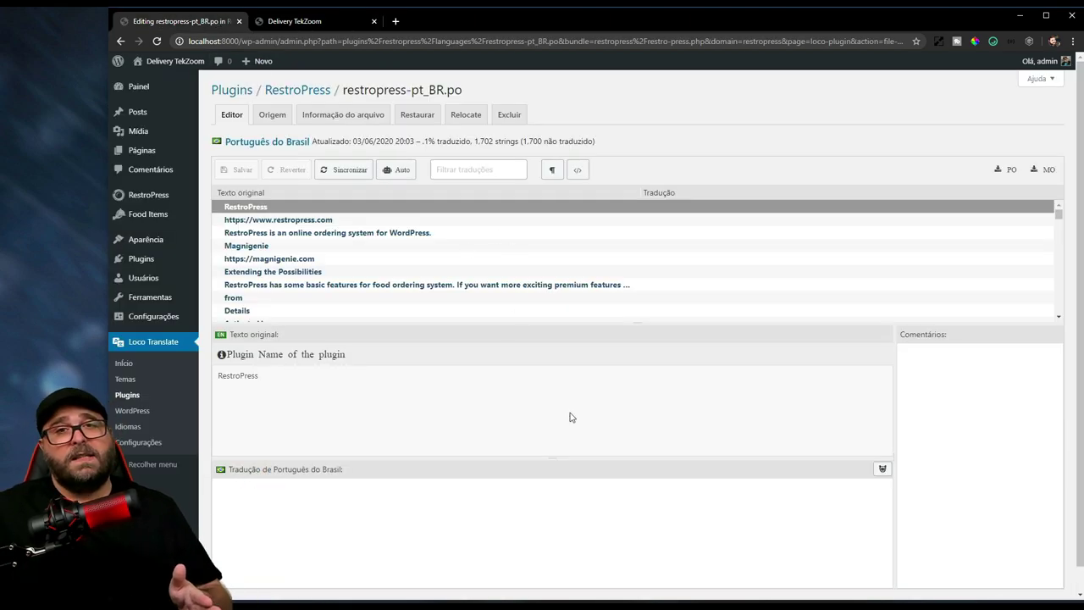